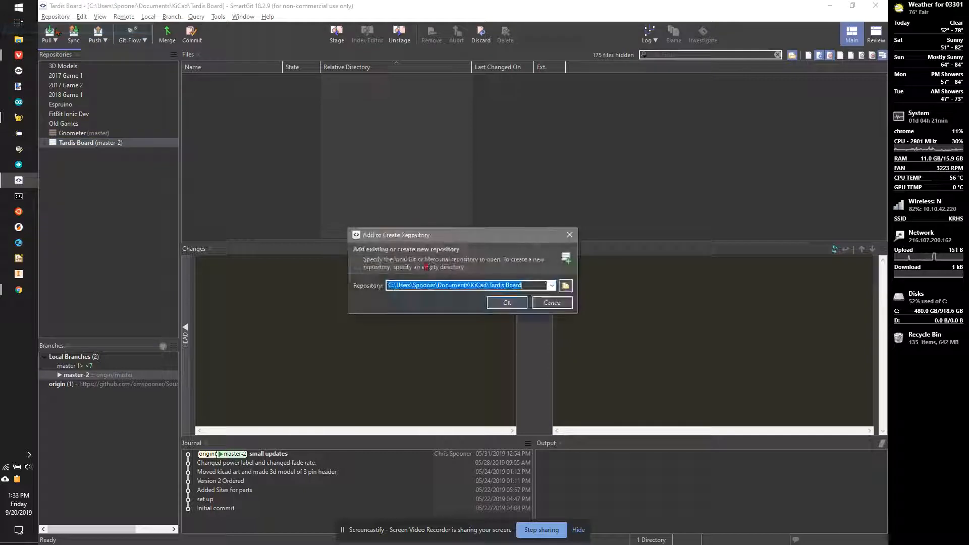
Step: Browse to Google Drive > _Game Programming and select Madlibs 2019 as the repository folder
click(565, 285)
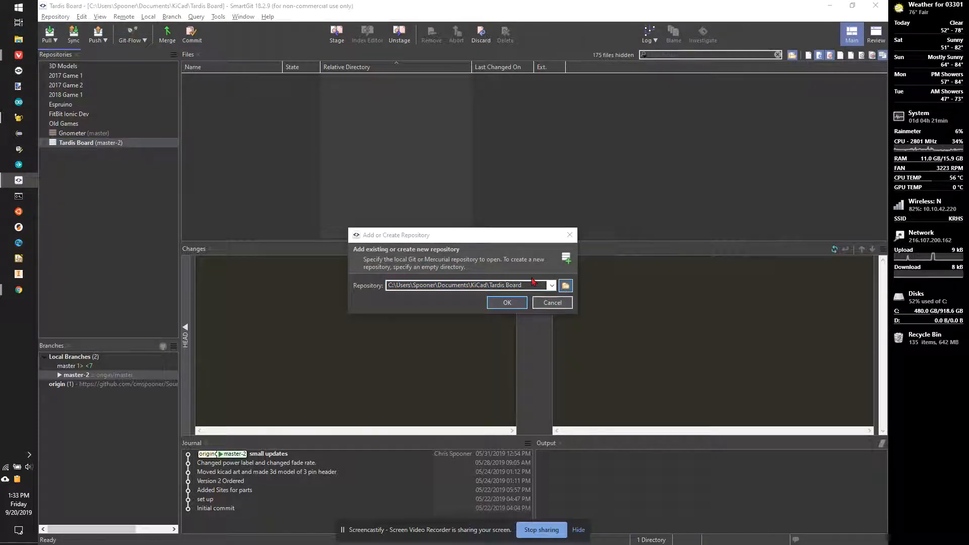
scroll(419, 370, up, 10)
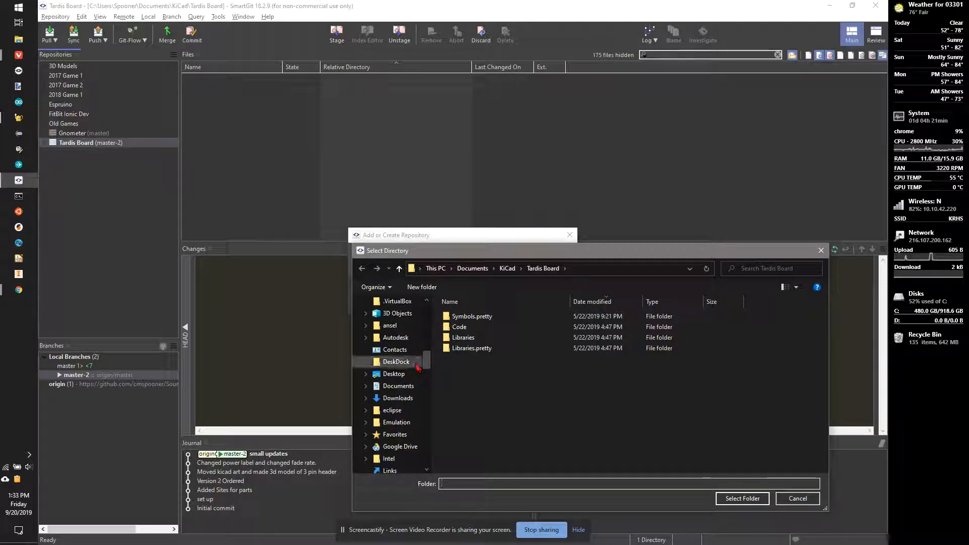
scroll(396, 403, up, 5)
scroll(393, 361, up, 6)
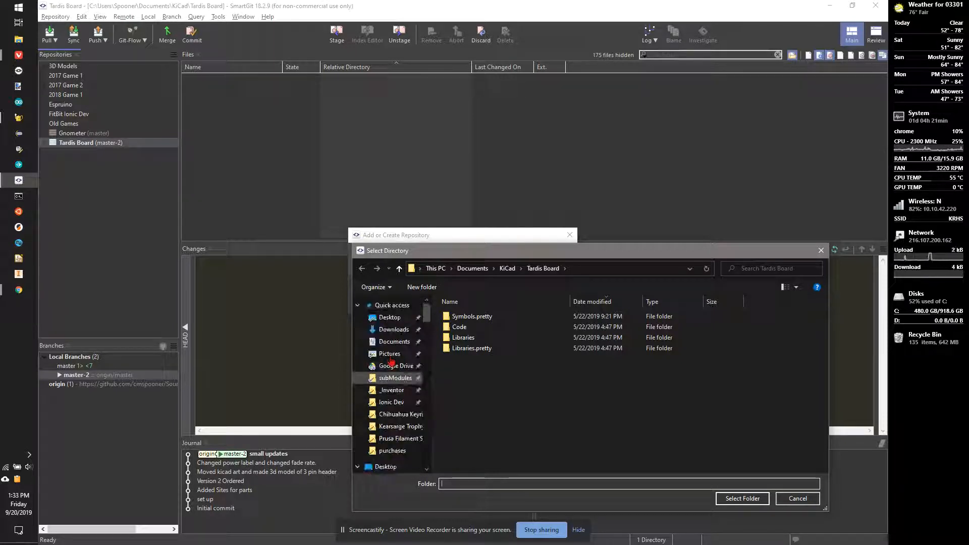
scroll(388, 372, down, 1)
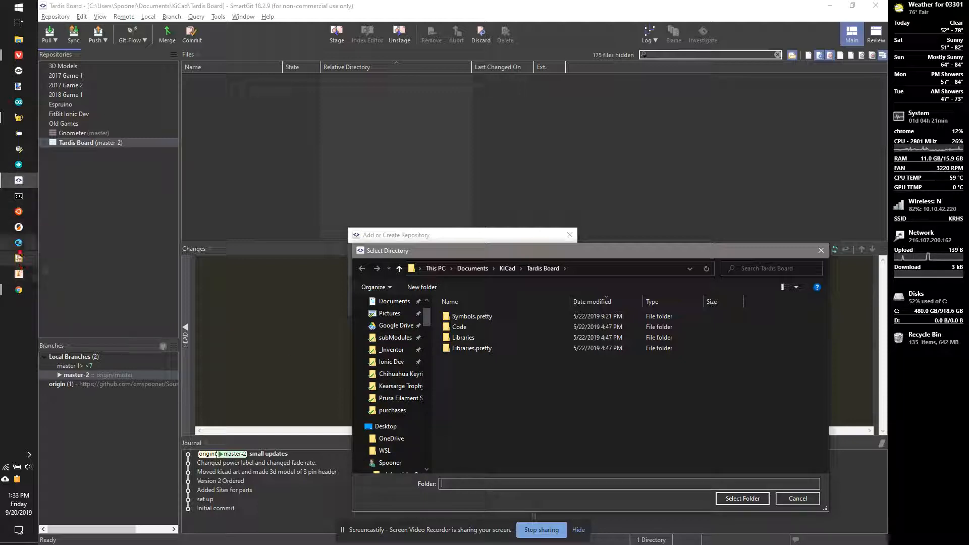
click(19, 117)
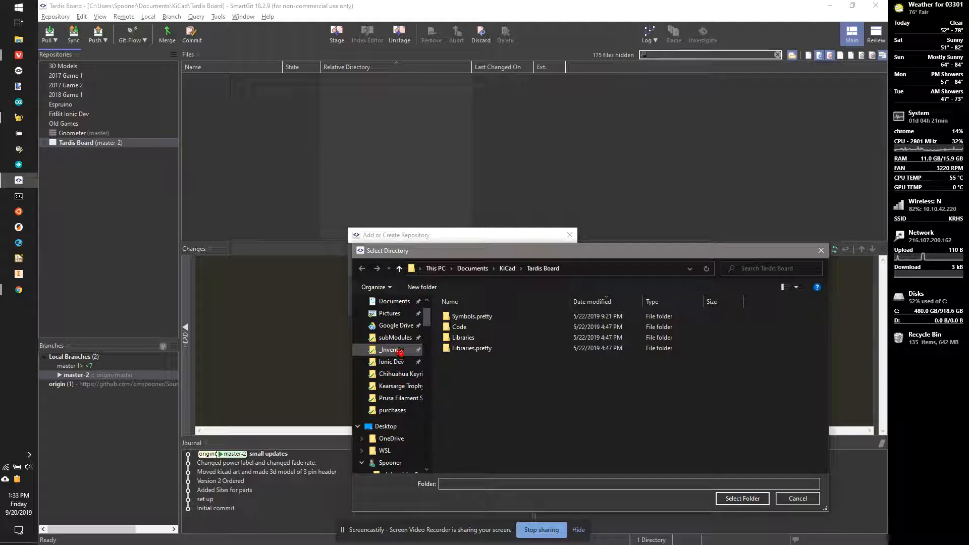
click(398, 325)
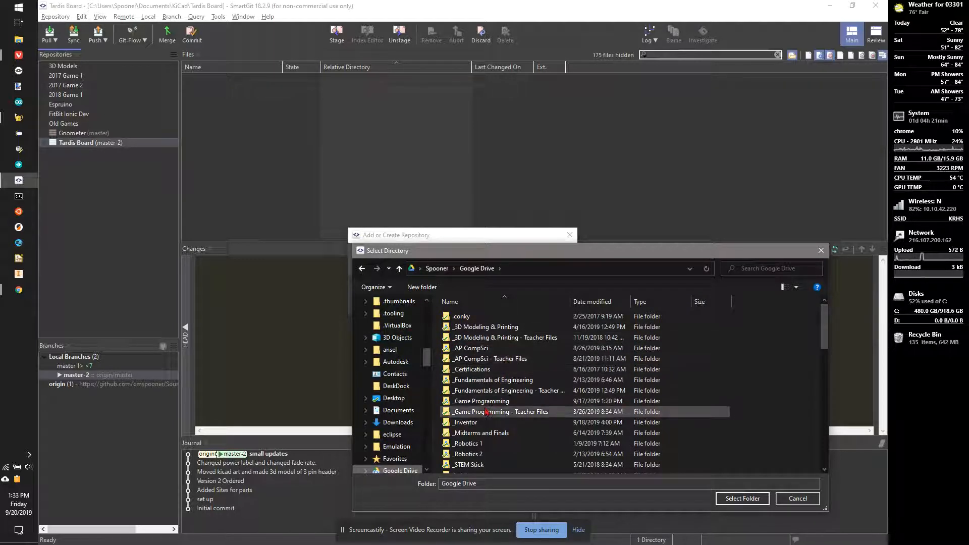
double_click(485, 402)
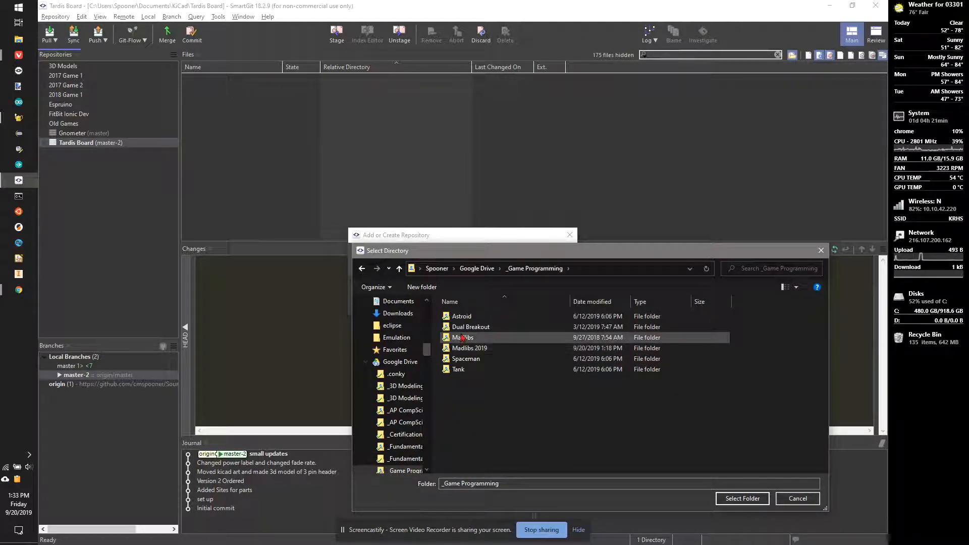
click(469, 348)
click(743, 499)
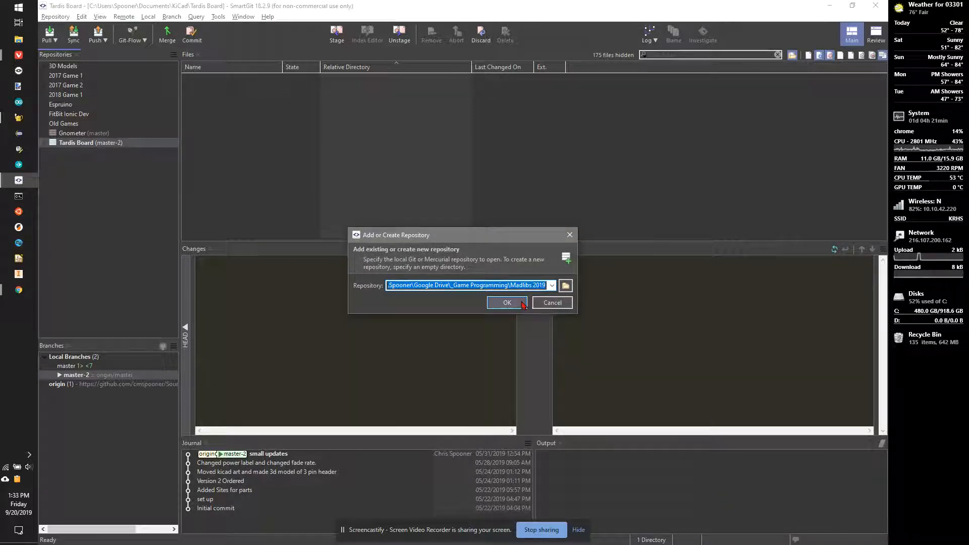
Step: Add the Madlibs 2019 folder and initialize it as a new Git repository
click(521, 305)
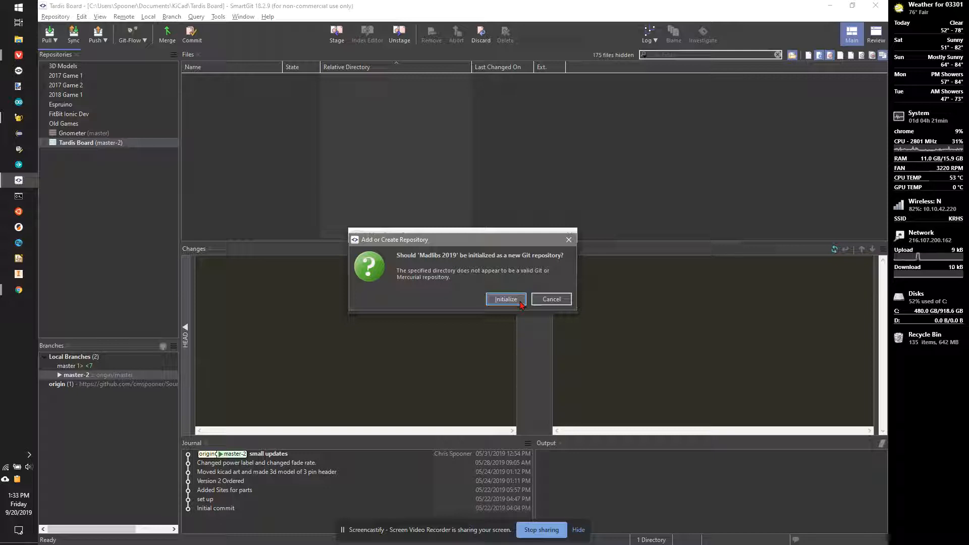
click(520, 302)
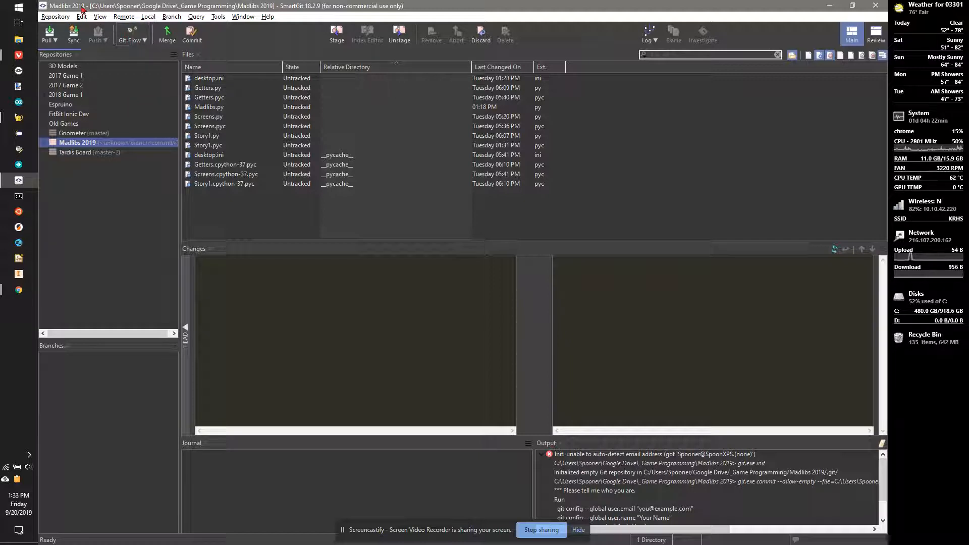
Step: Enter the committer's name and e-mail in the Repository Settings User section and save them
click(66, 16)
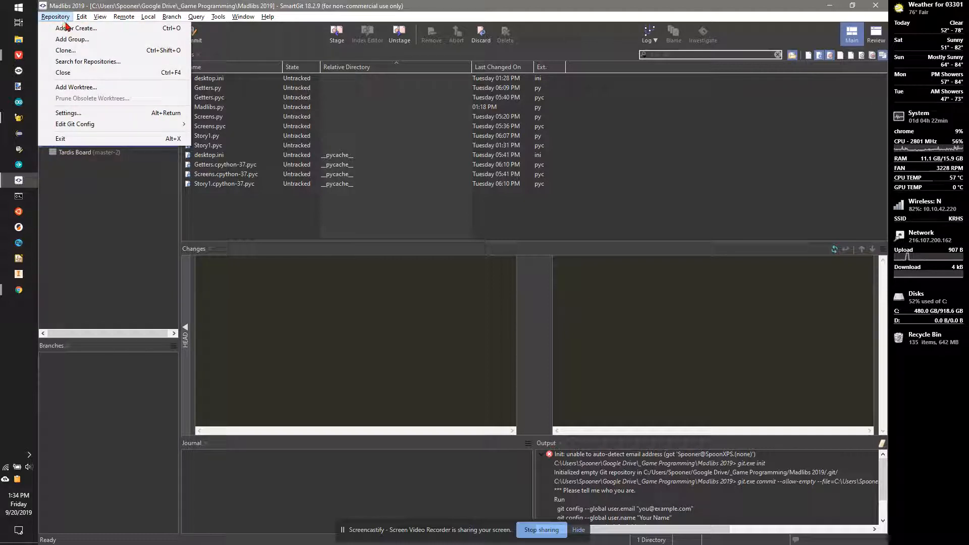
click(84, 116)
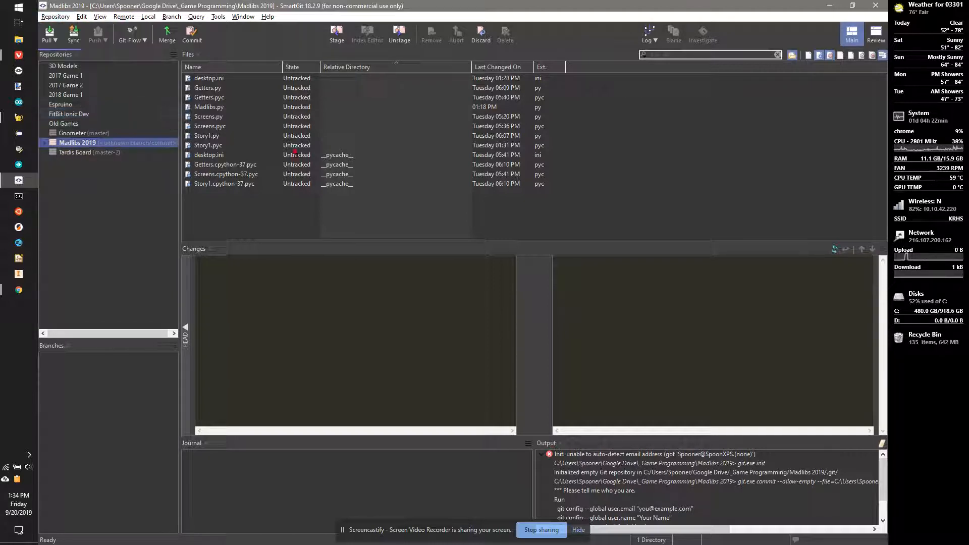
click(378, 215)
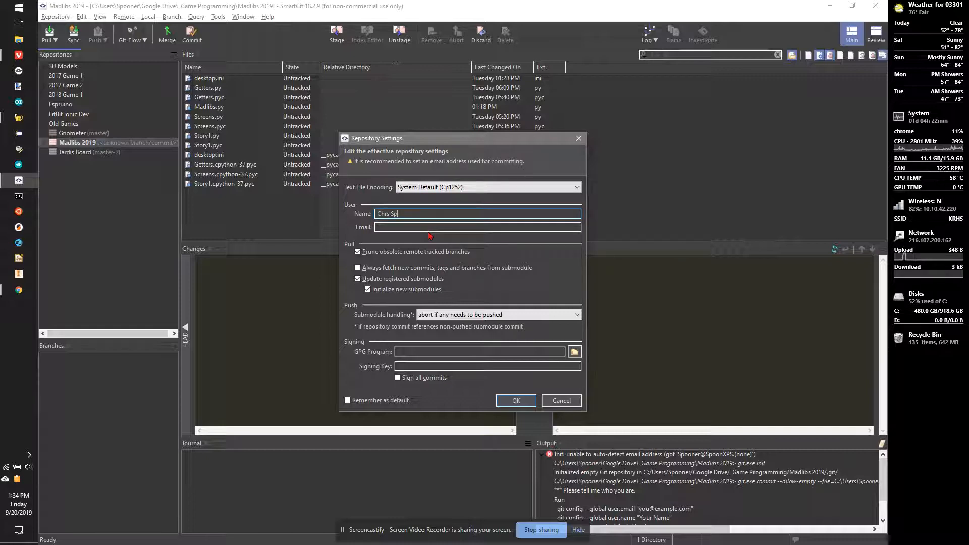
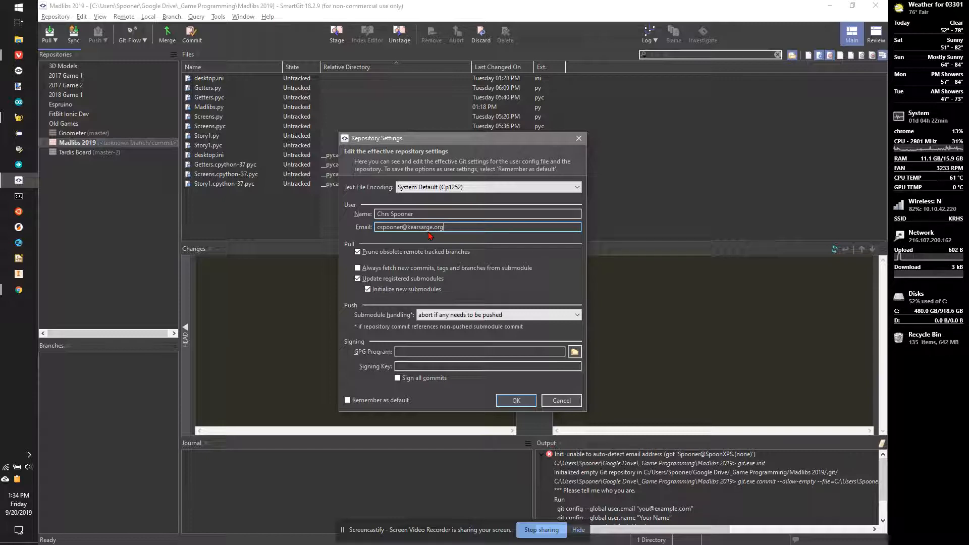
click(516, 401)
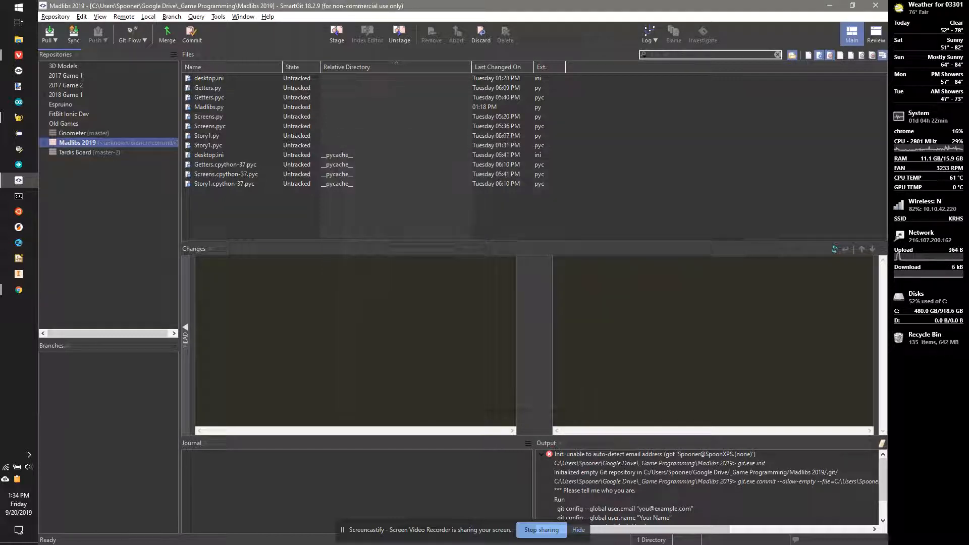
click(191, 34)
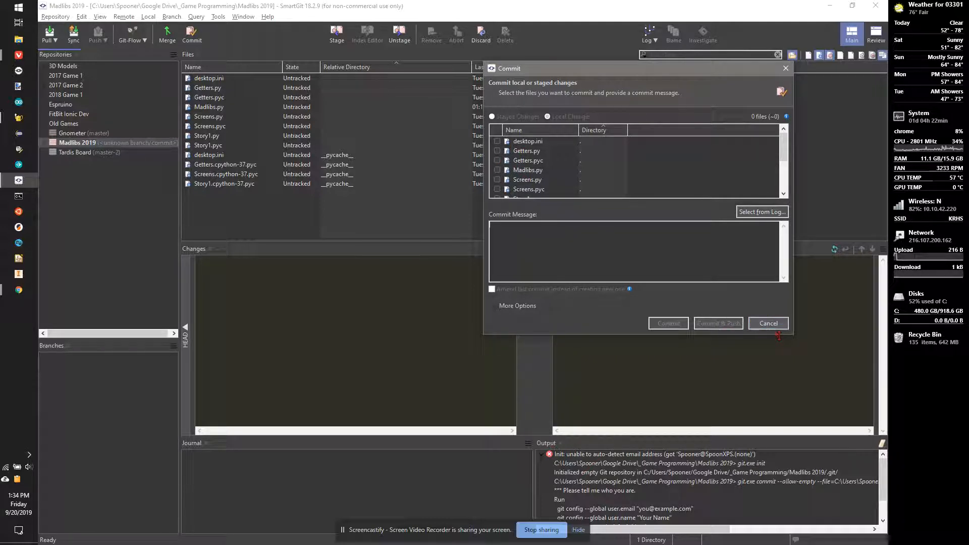
click(764, 323)
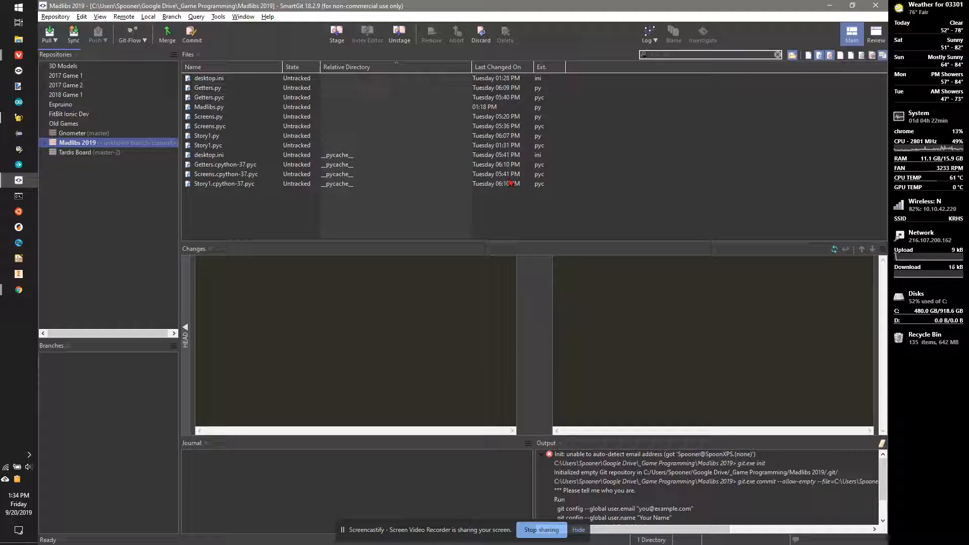
Step: Ignore desktop.ini and all other files matching the pattern *.ini
right_click(209, 81)
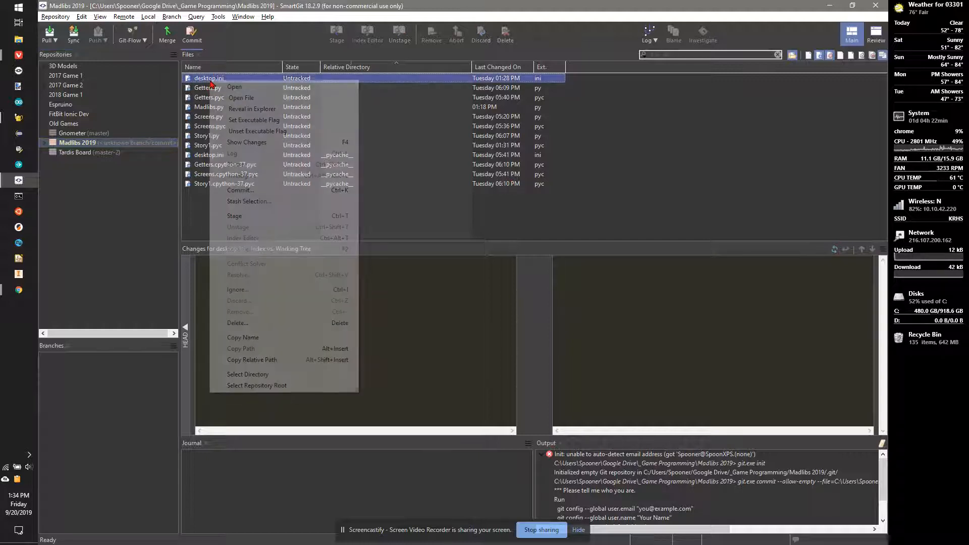
click(252, 289)
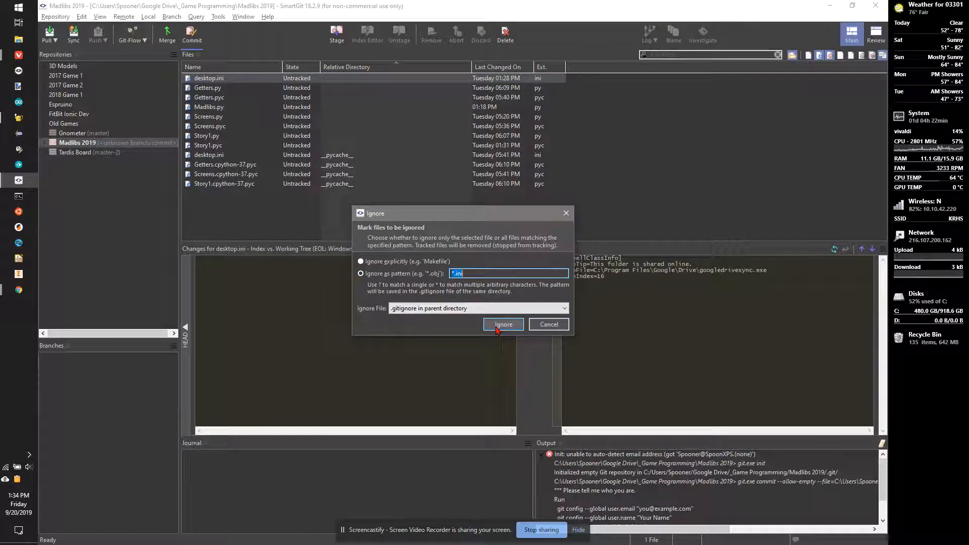
click(500, 327)
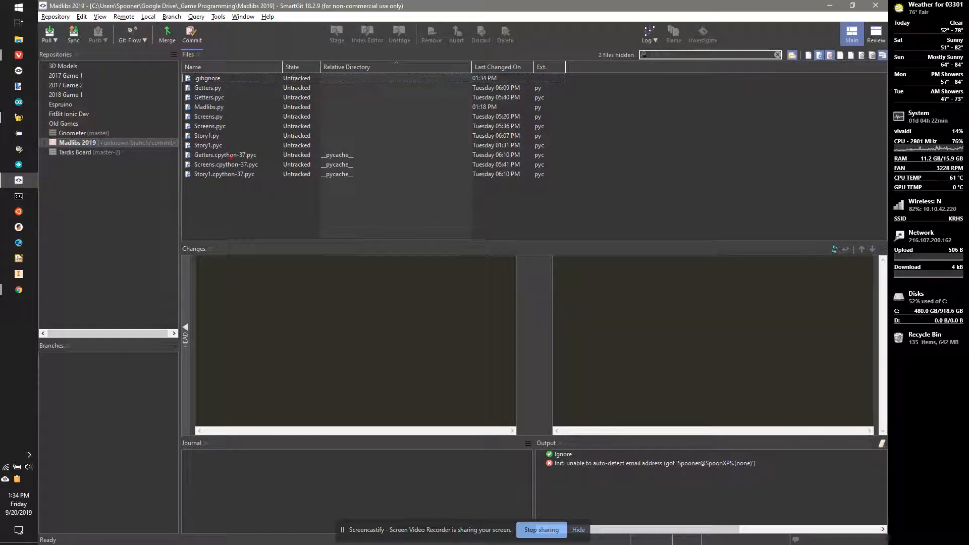
Step: Ignore Getters.pyc and all other compiled files matching the pattern *.pyc
click(223, 98)
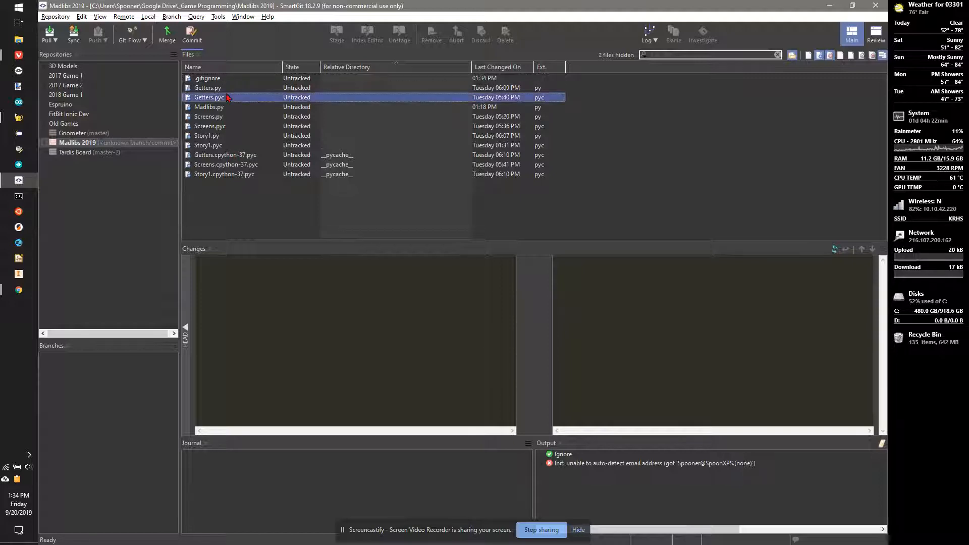
right_click(218, 99)
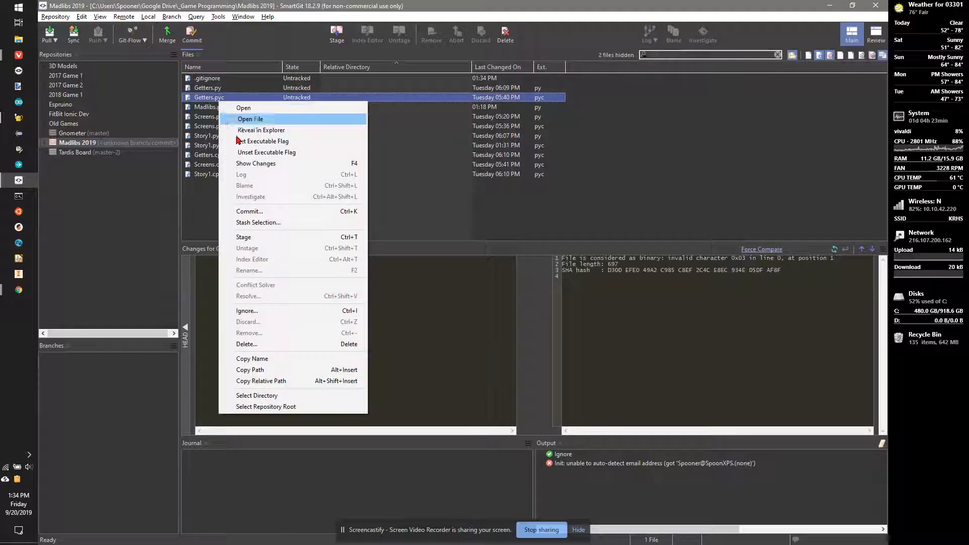
click(266, 373)
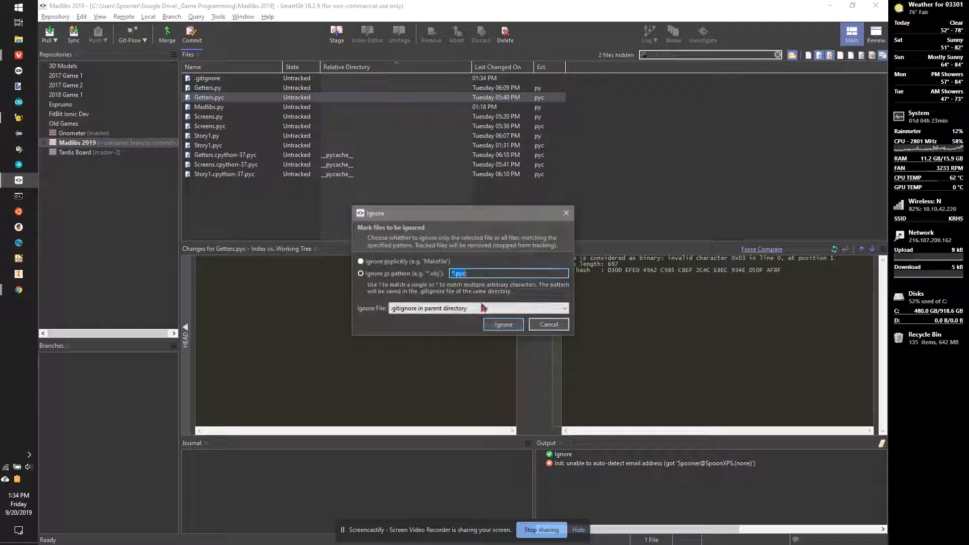
click(486, 322)
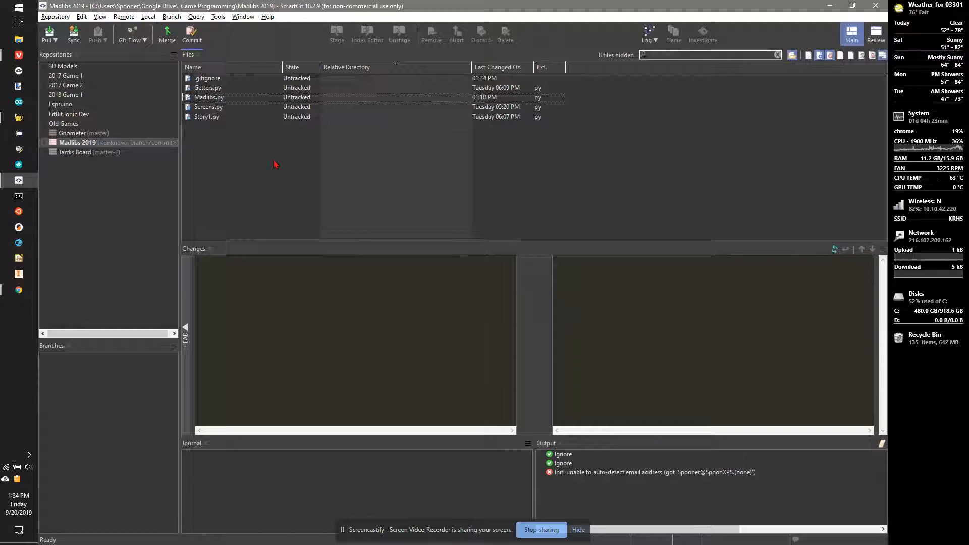
Step: Select all five files and commit them with the message 'Starting project'
click(192, 35)
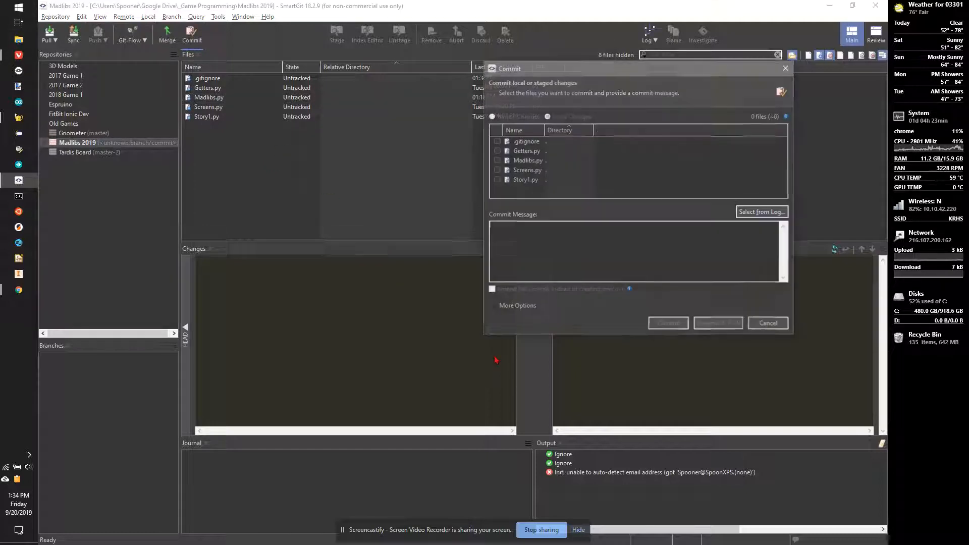
right_click(597, 169)
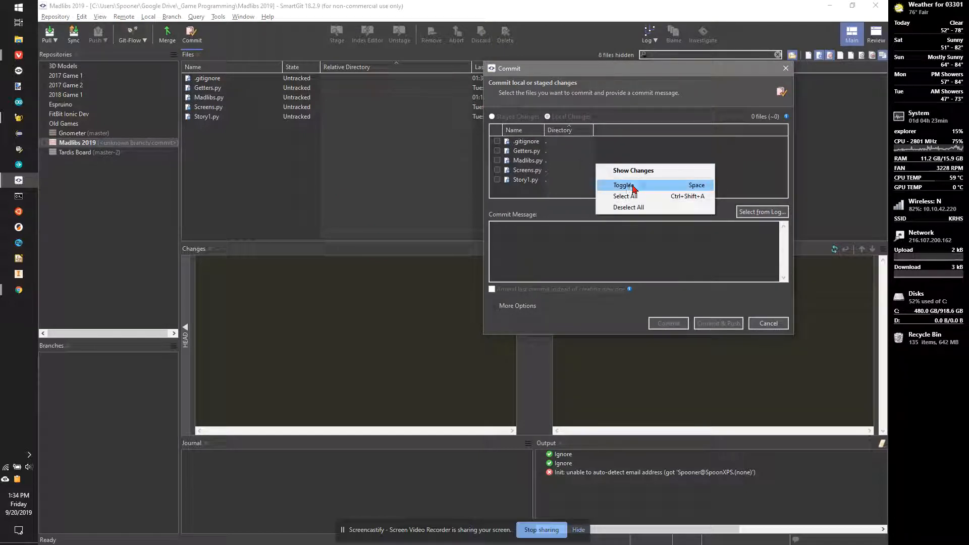
click(635, 197)
click(598, 241)
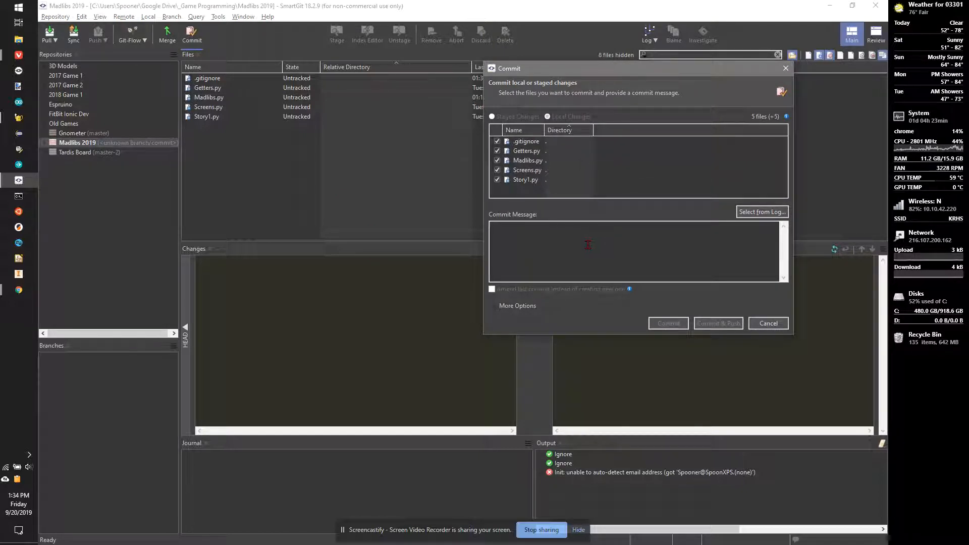
text(Starting)
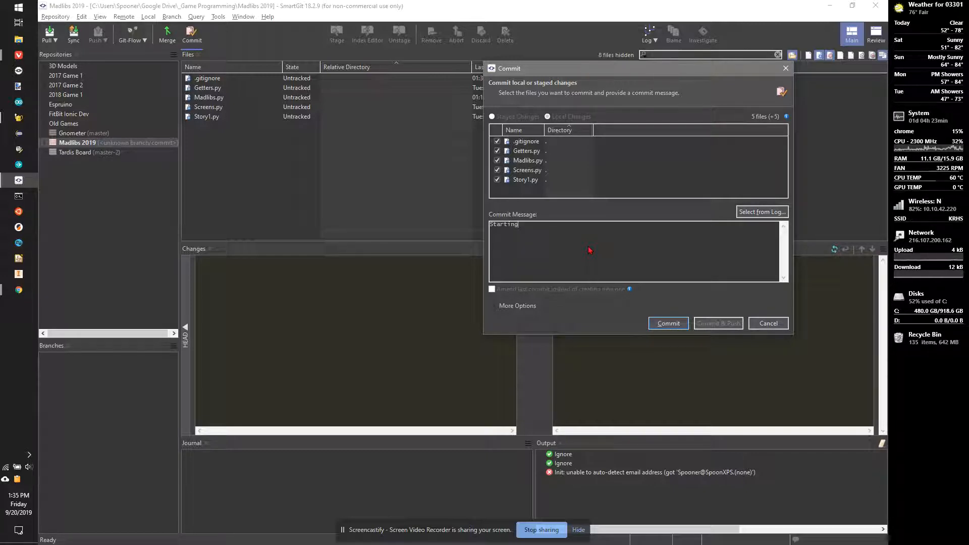
text( project)
click(667, 323)
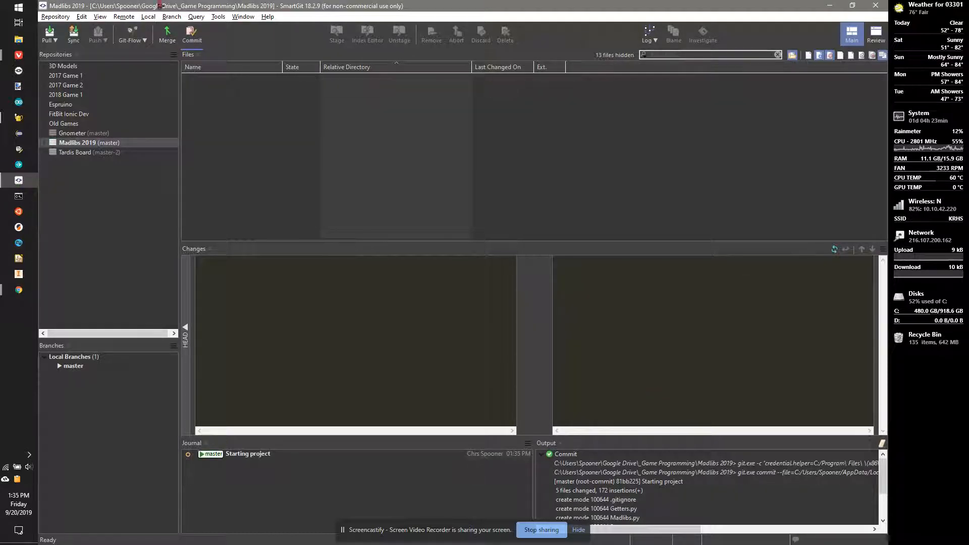
Step: Start adding a remote named origin with the pasted GitHub Madlibs-Demo URL, checking the browser's setup page
click(126, 17)
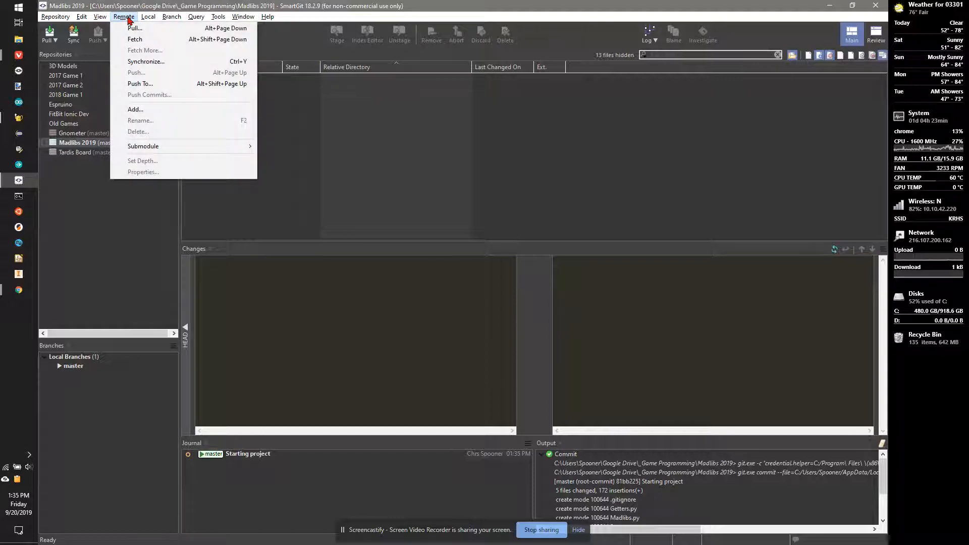
click(135, 109)
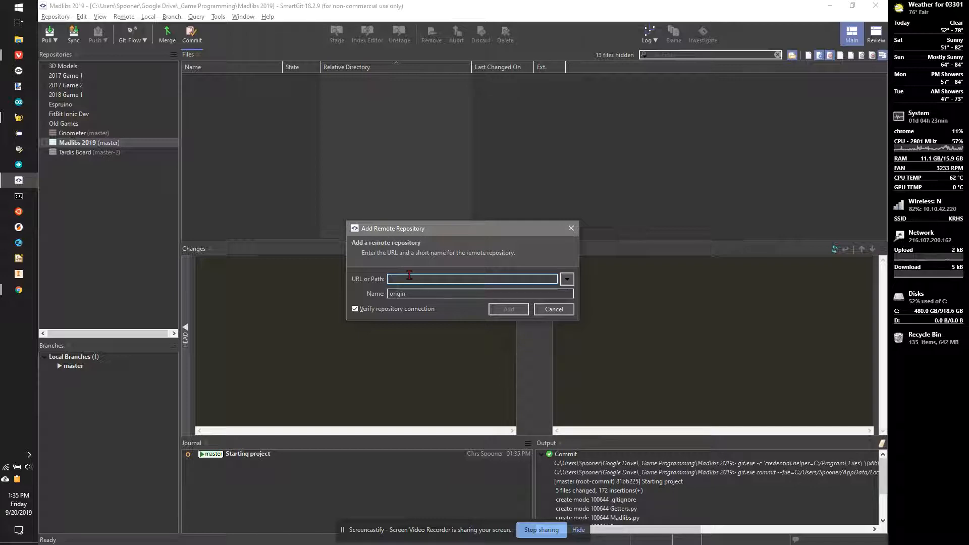
text(https://github.com/KRHS-GameProgramming-2019/Madlibs-Demo)
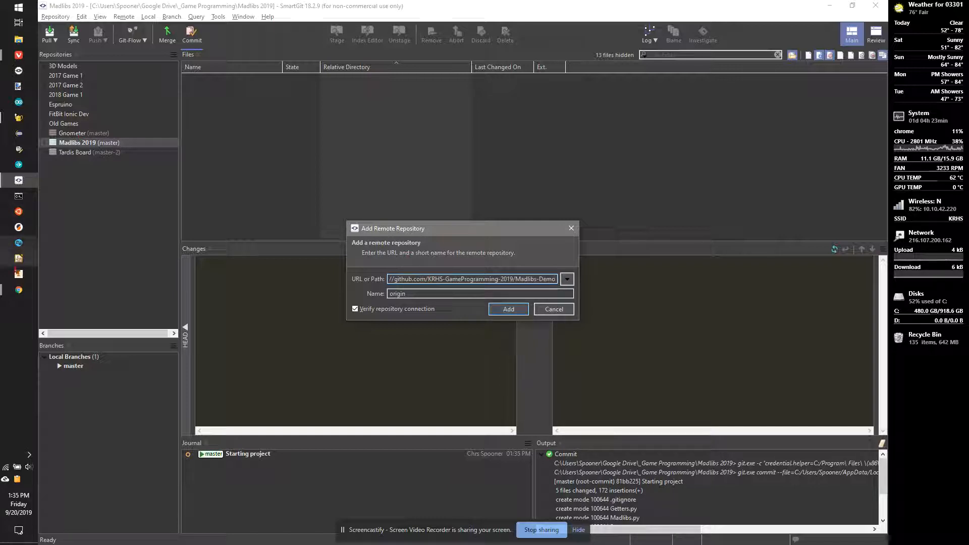
click(19, 290)
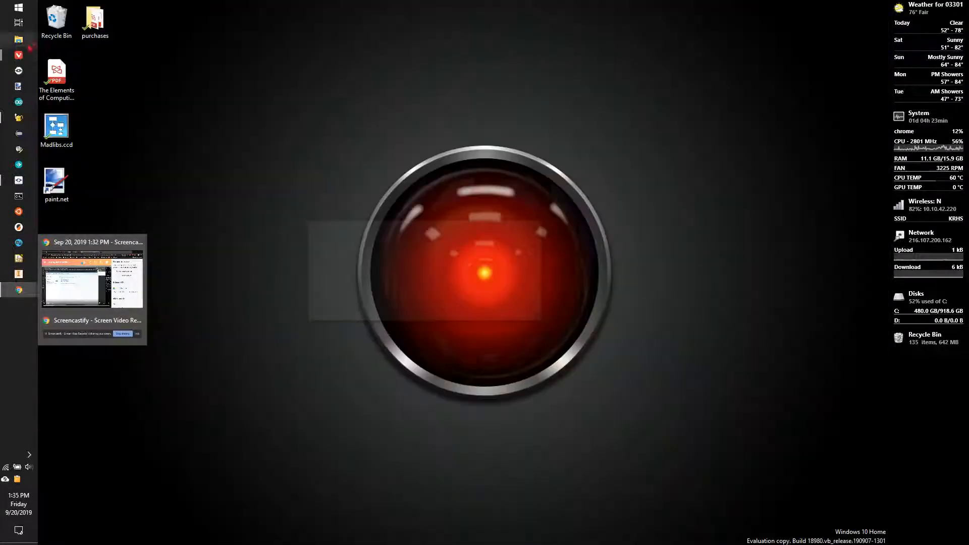
mouse_move(20, 57)
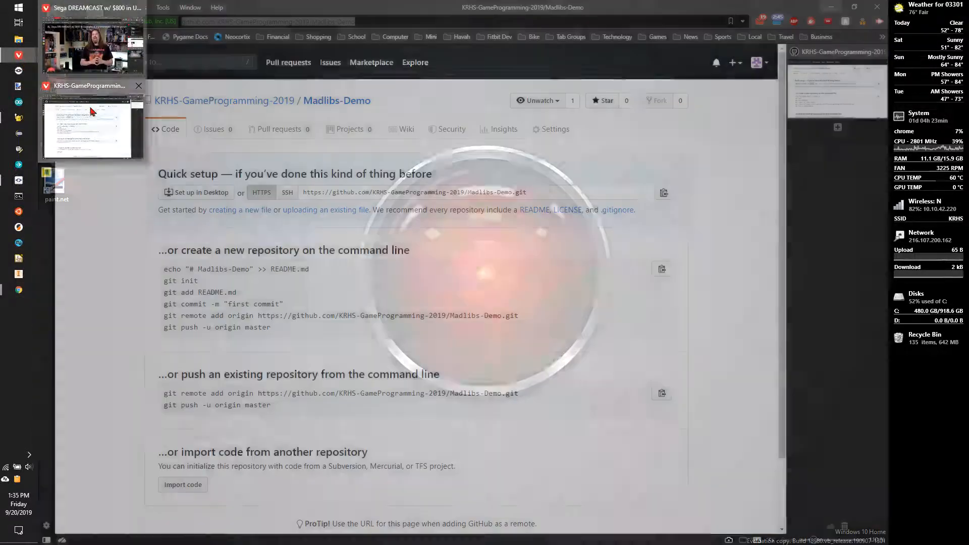
click(92, 111)
click(319, 20)
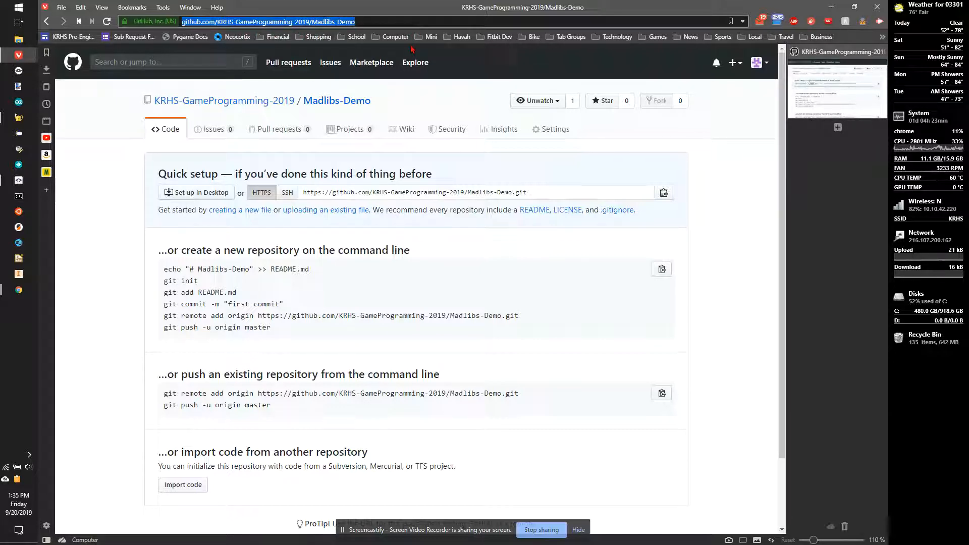
key(alt+Tab)
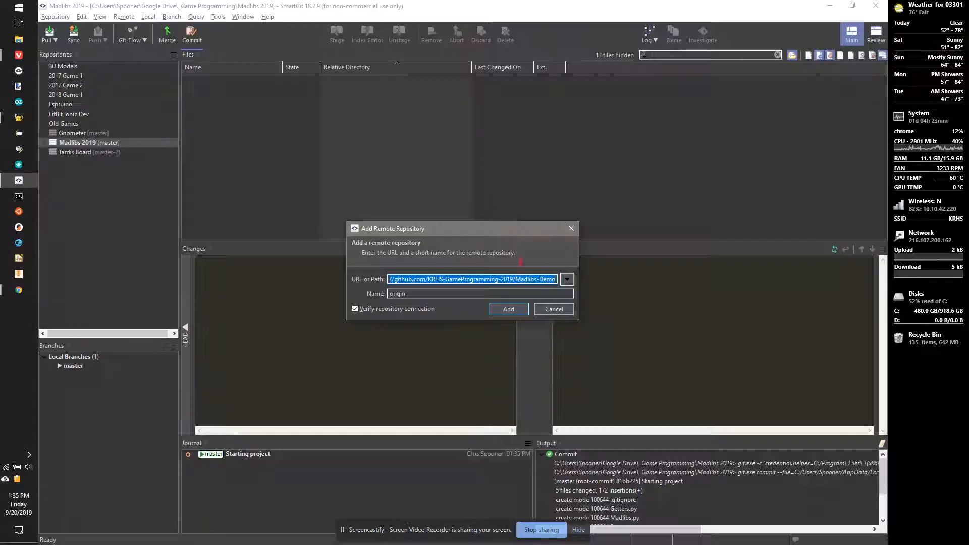
Step: Add origin as the remote, then push master to it, entering the GitHub login details
click(508, 309)
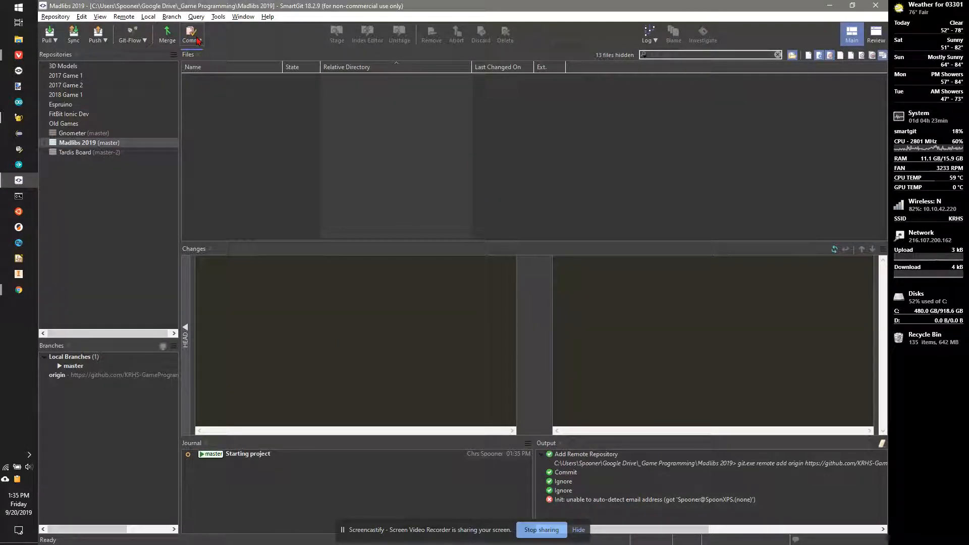
click(98, 34)
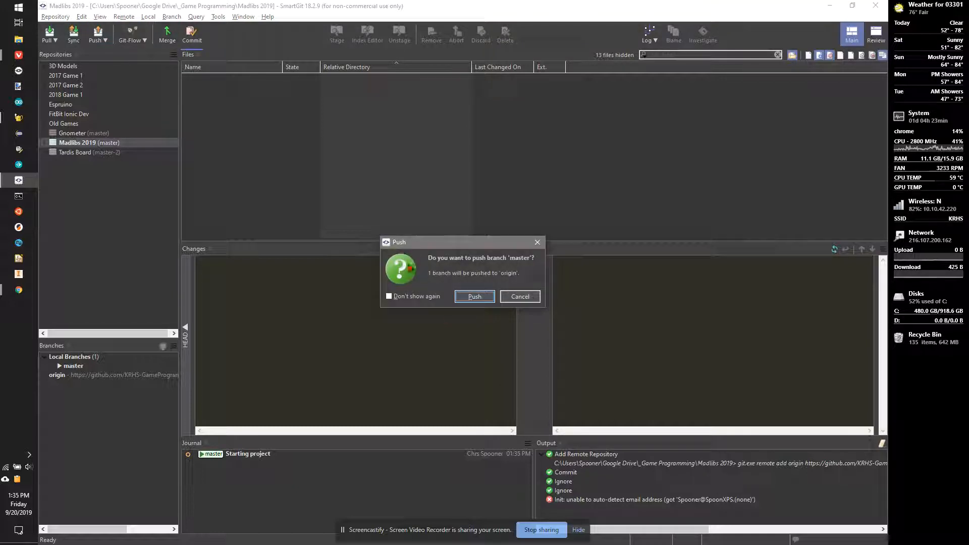
click(477, 297)
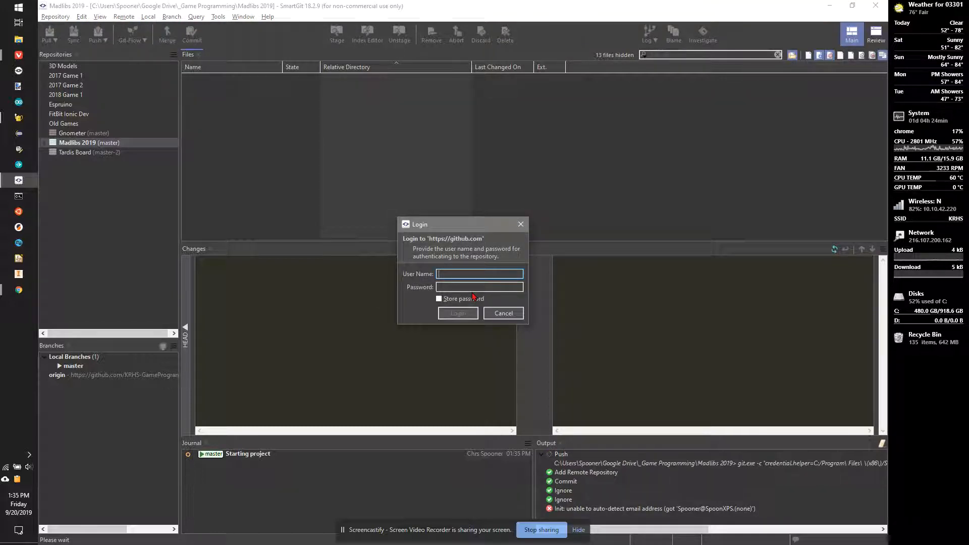
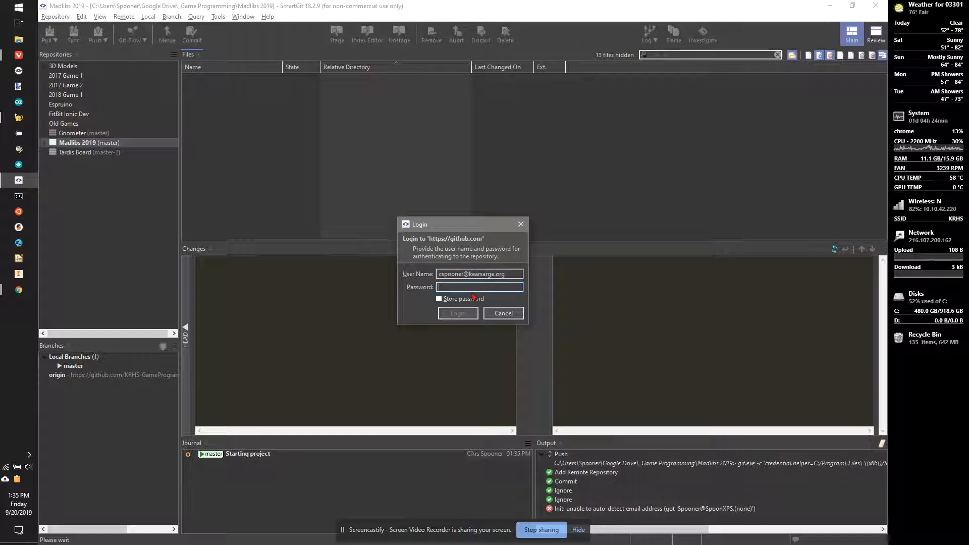
text(****)
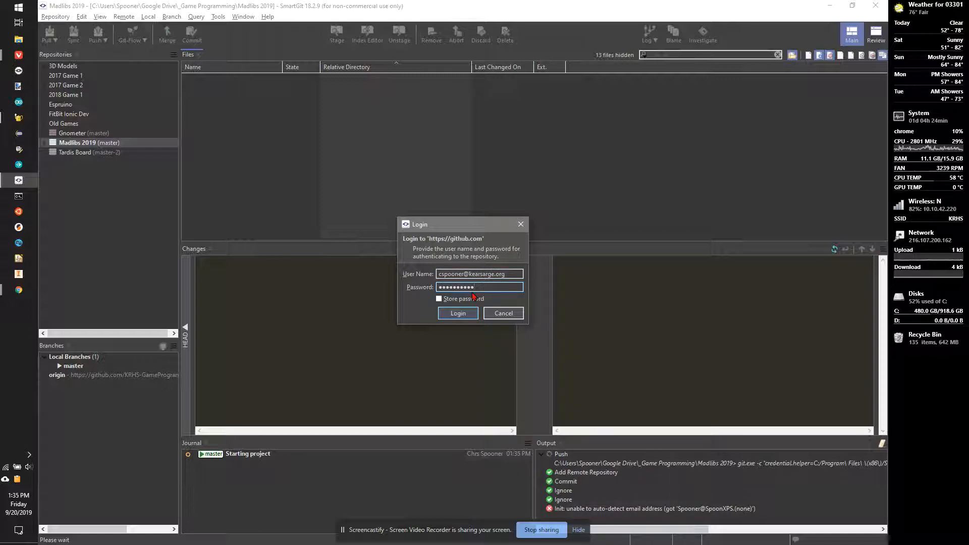
key(Return)
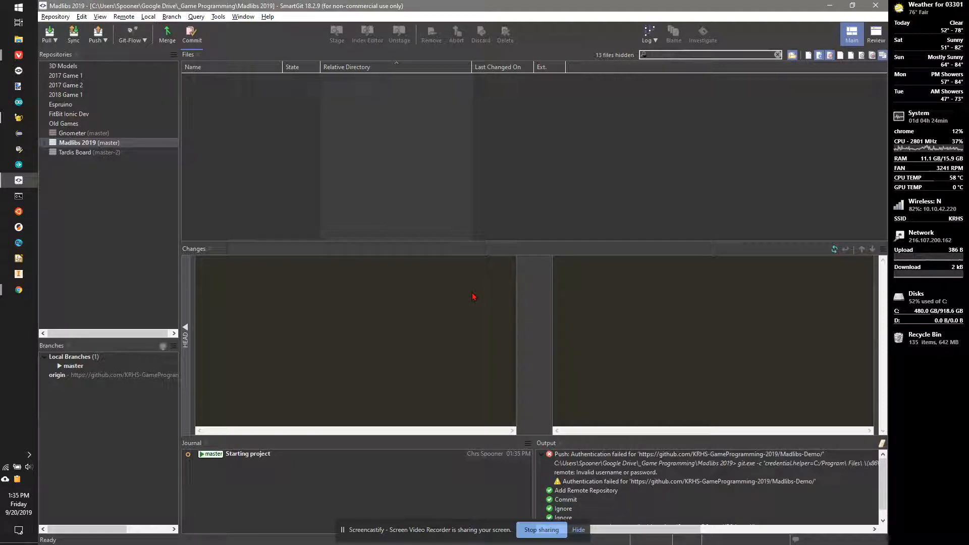
Step: Retry pushing master to origin, entering the GitHub account's user name and password
click(98, 33)
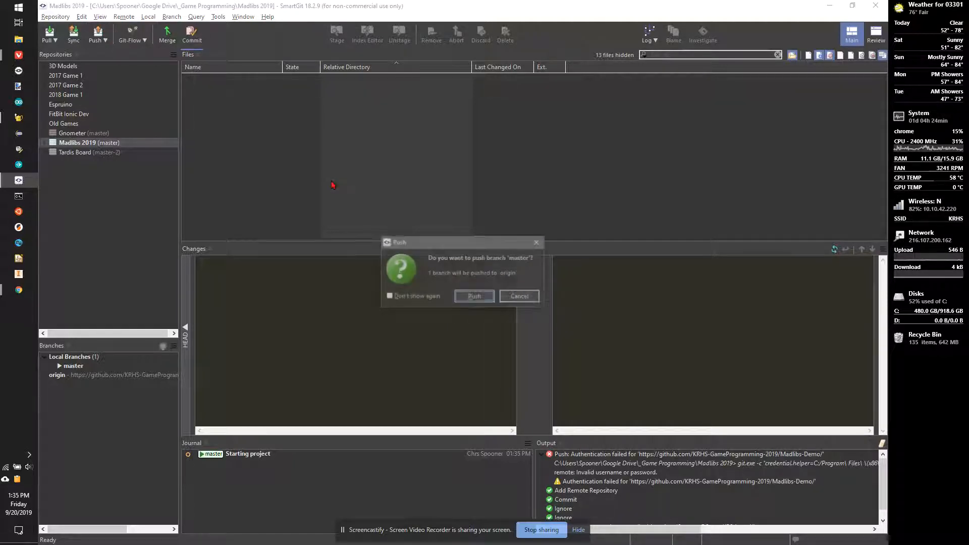
click(480, 298)
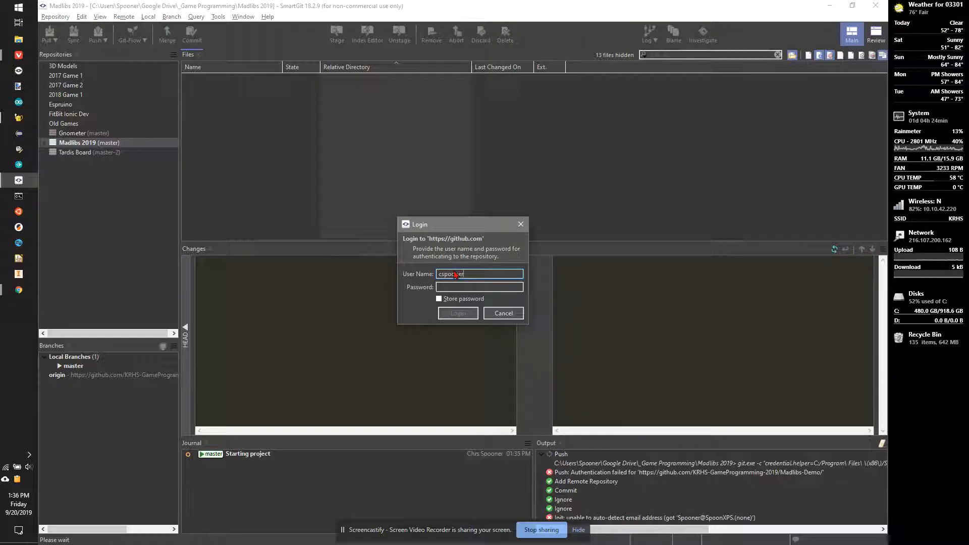
text(@kearsarge.org)
key(Tab)
text(*****)
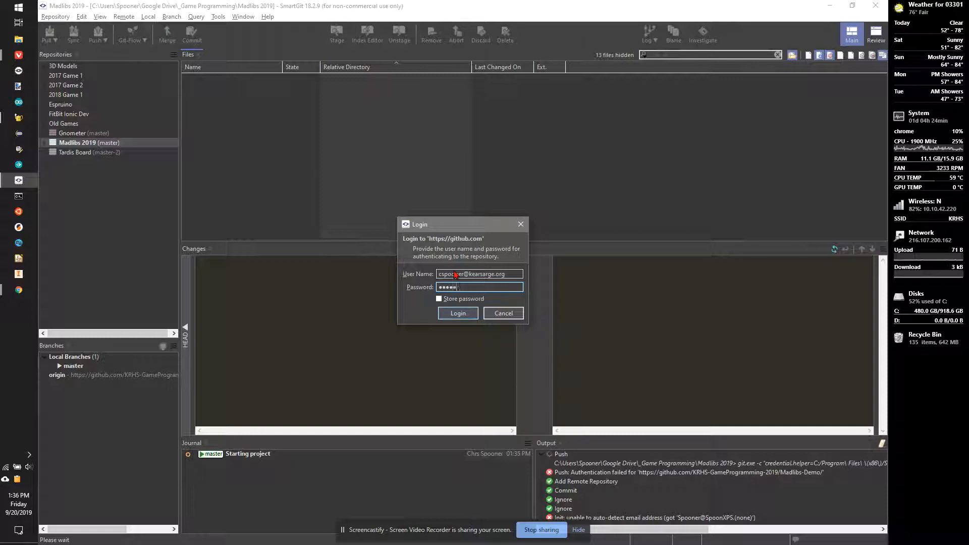
text(*****)
key(Return)
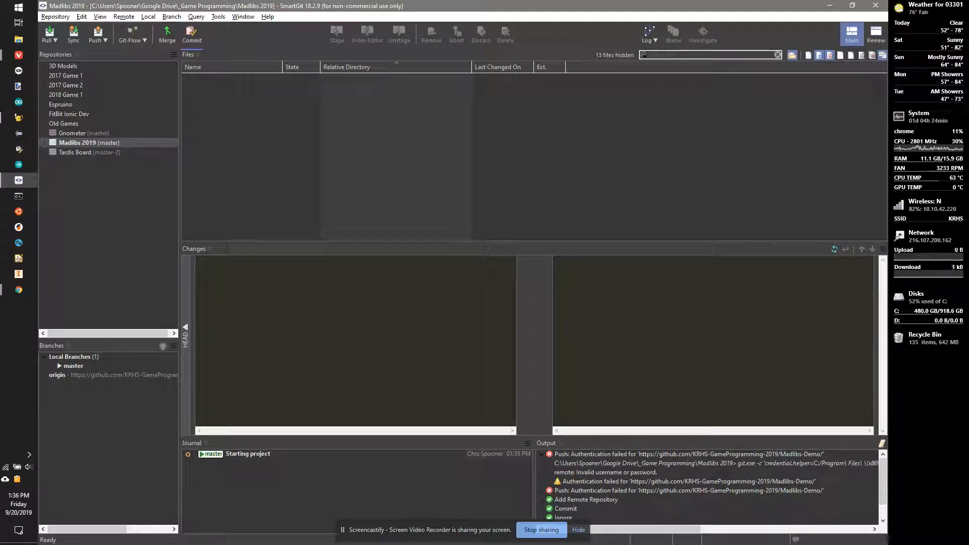
key(alt+Tab)
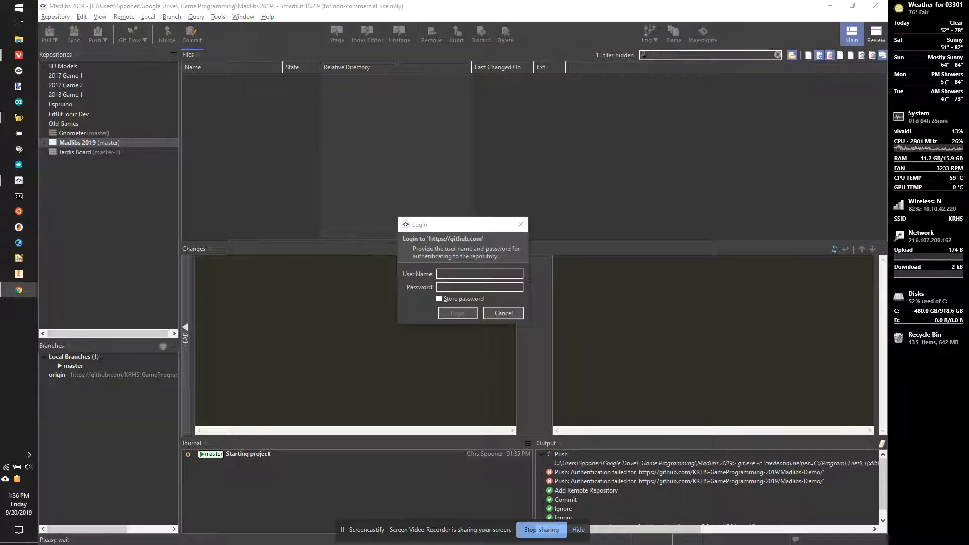
Step: Log in with the GitHub user name and password to complete the push, then reload the Madlibs-Demo page
click(458, 272)
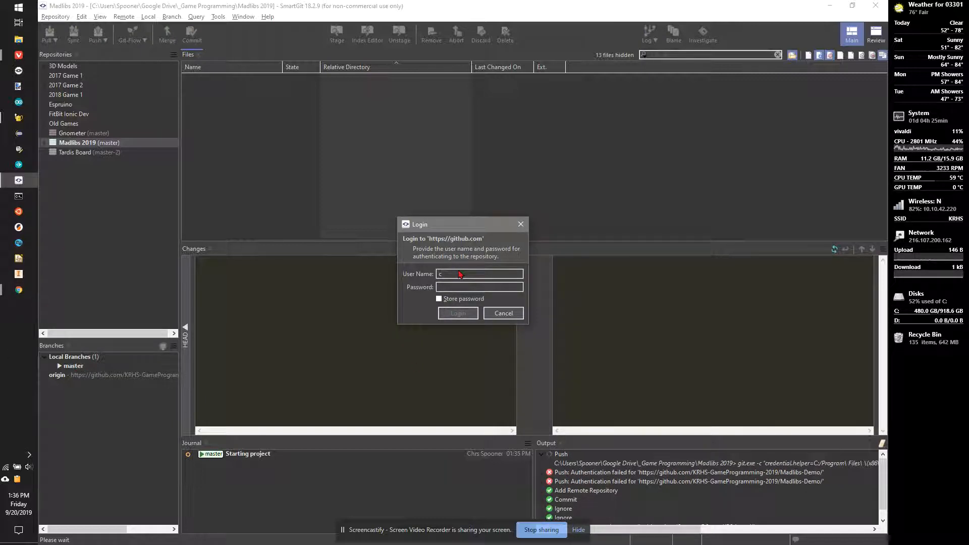
key(Tab)
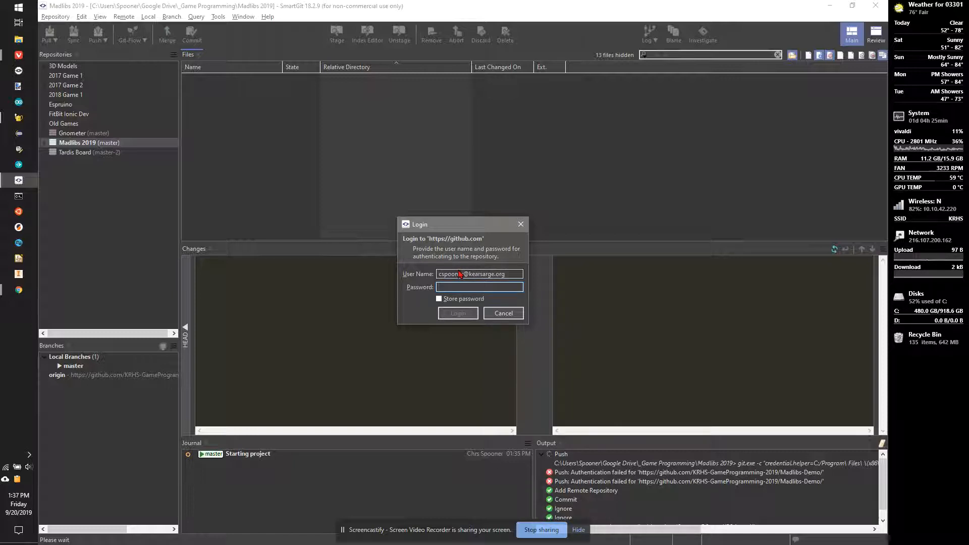
key(ctrl+v)
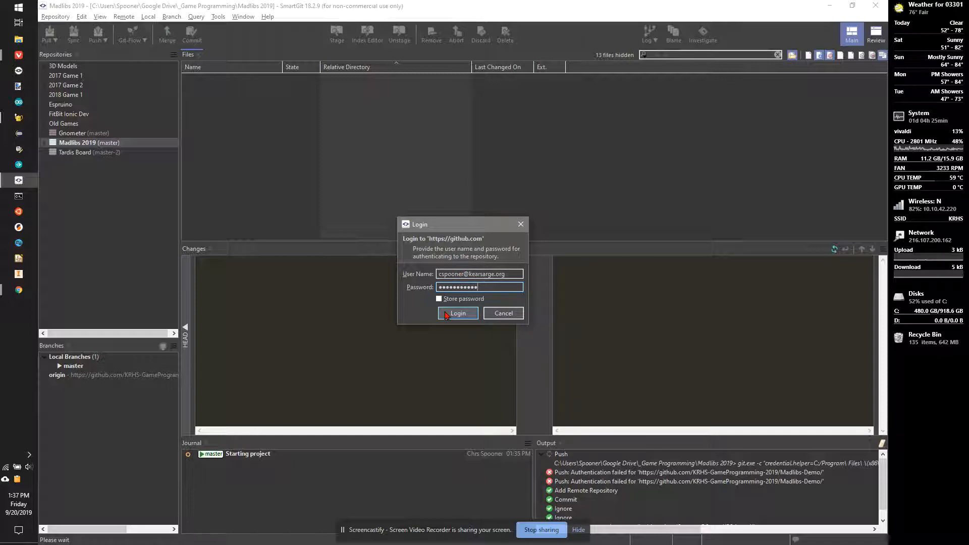
click(446, 316)
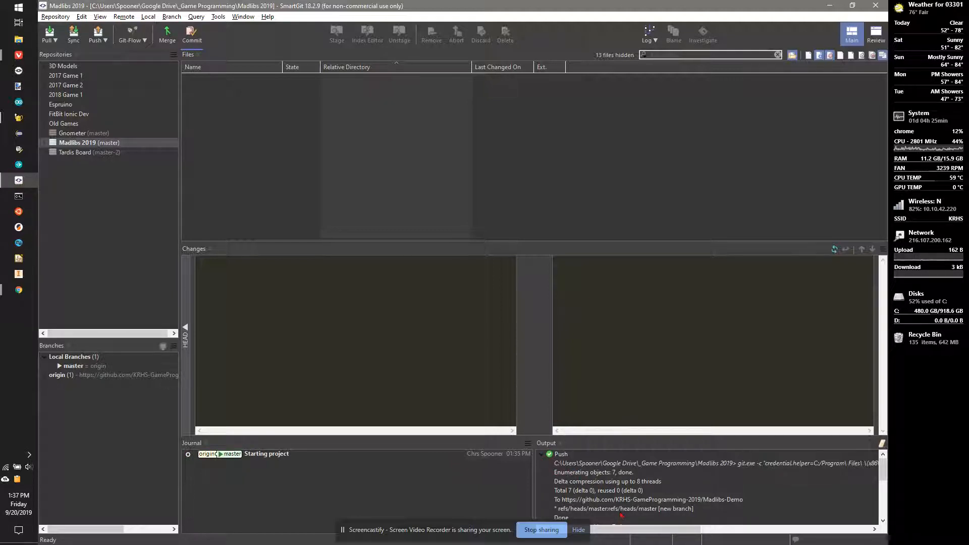
key(alt+Tab)
key(alt+Tab)
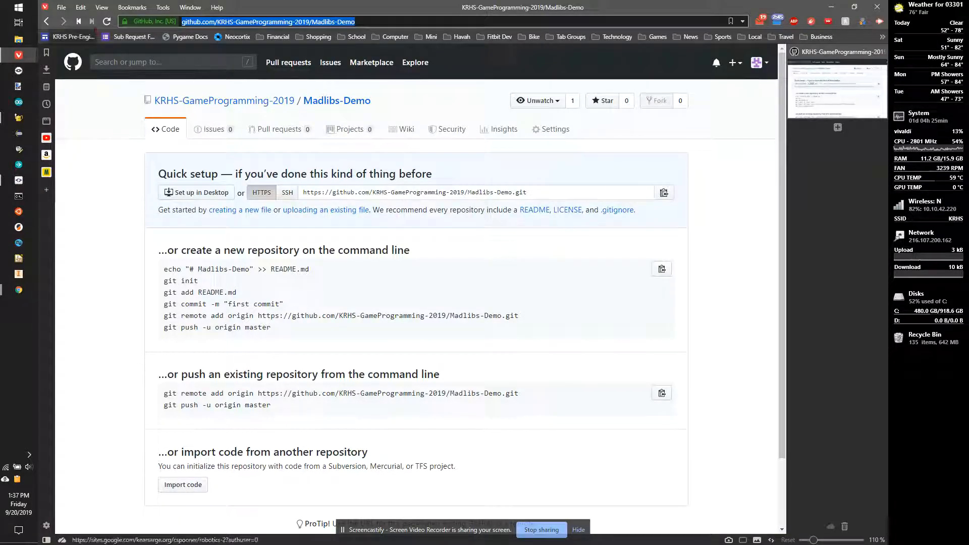
click(106, 23)
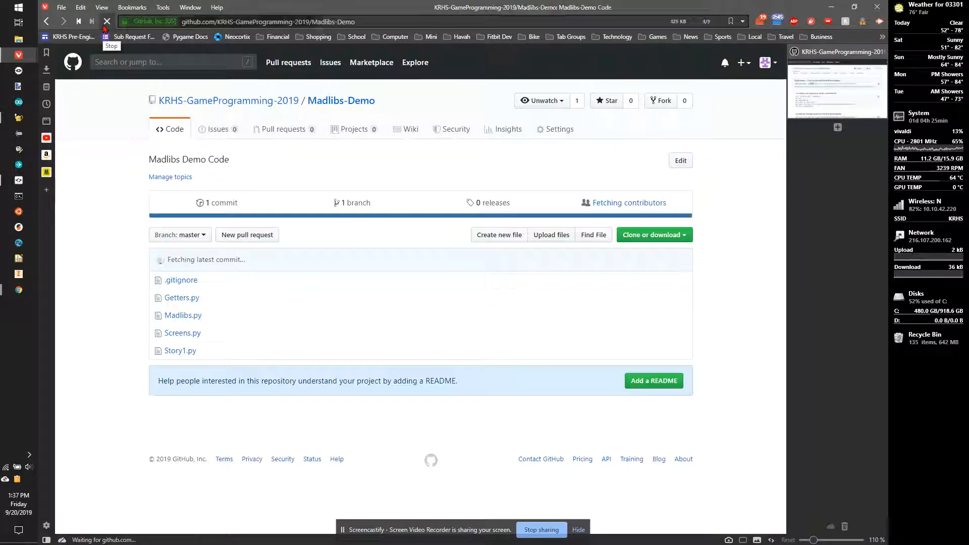